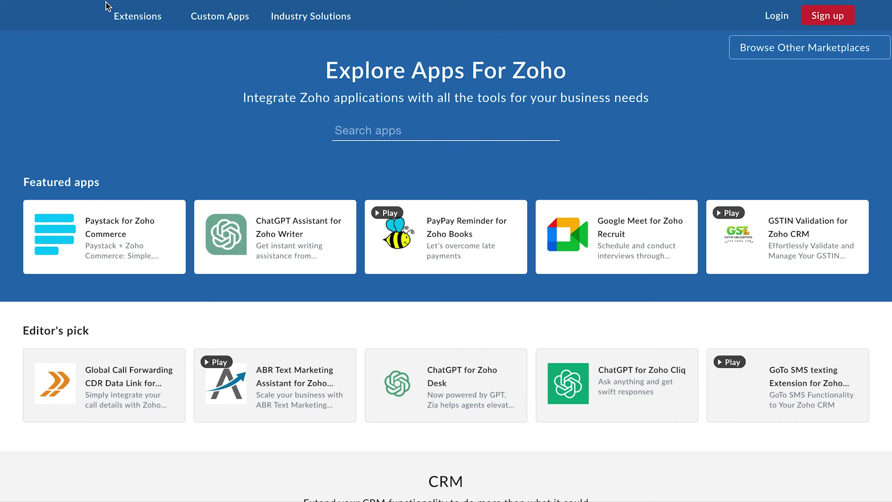
Step: Find Address Typeahead for Zoho Books in the Marketplace and start its installation
left_click(344, 130)
type("Address Typeahead for Zoho Books")
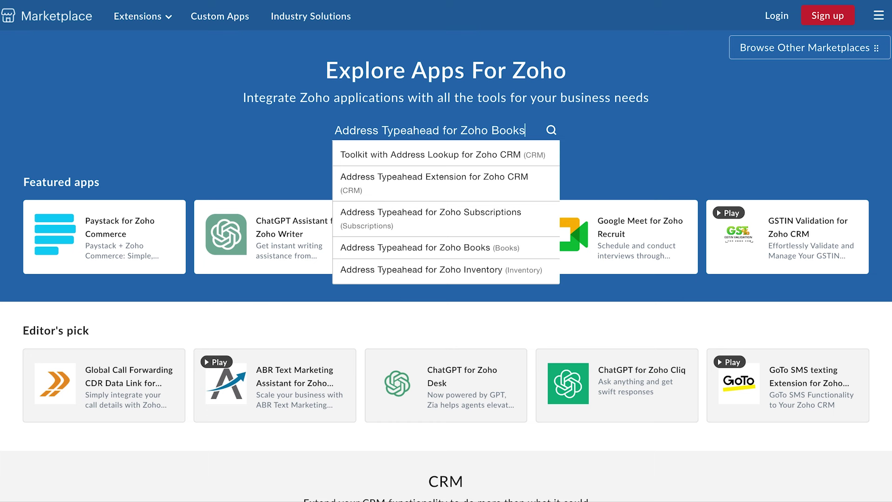
left_click(356, 155)
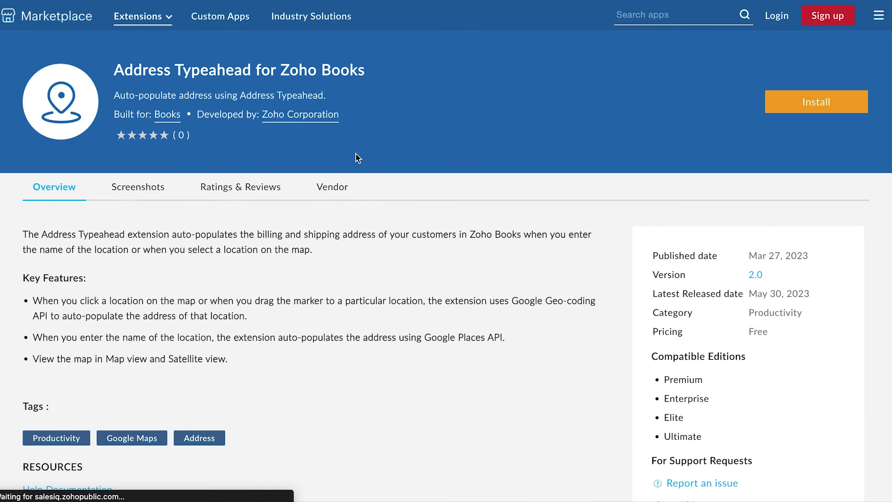
left_click(804, 105)
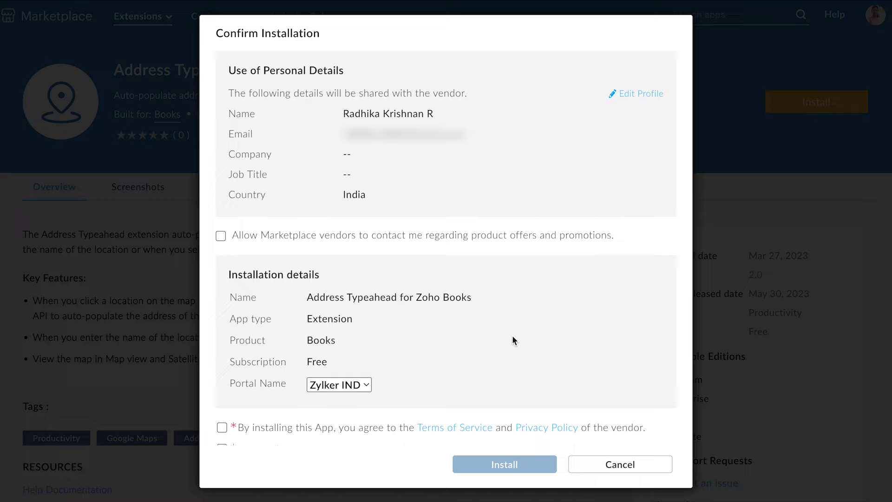
Step: Keep portal Zylker IND, agree to the vendor and Marketplace terms, and confirm installation
left_click(354, 389)
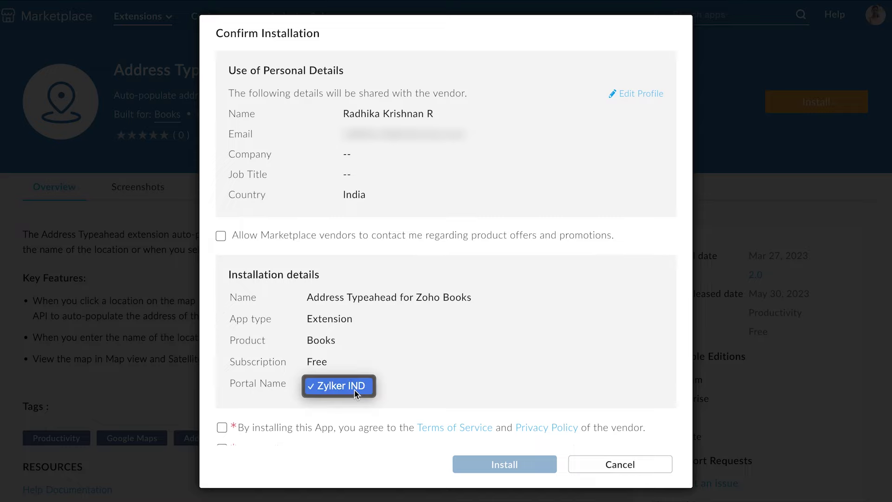
left_click(354, 390)
scroll(354, 389, "down", 1)
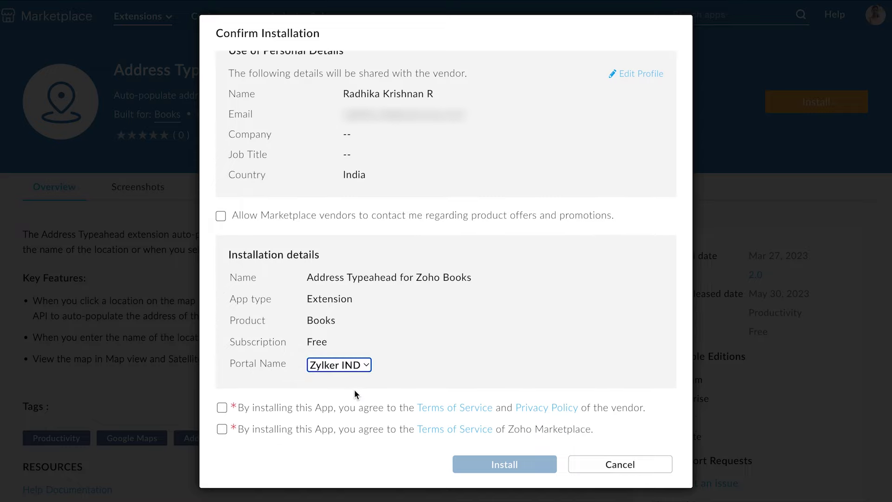
left_click(222, 408)
left_click(223, 430)
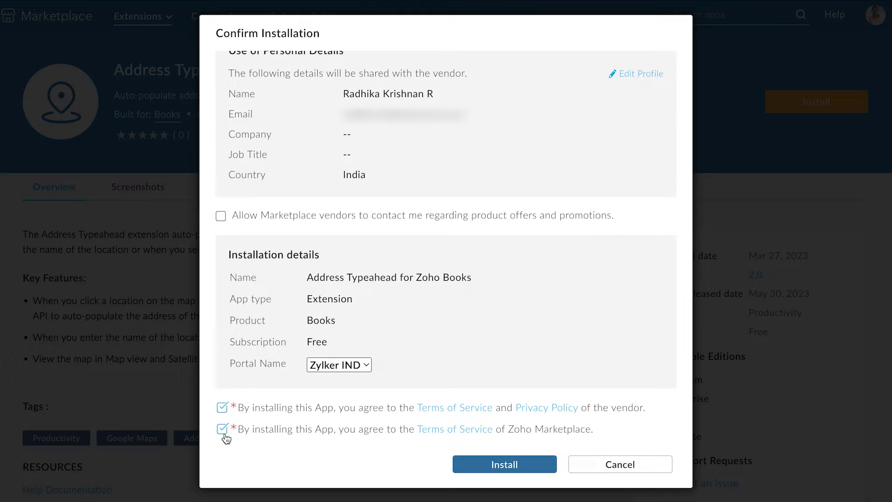
left_click(483, 463)
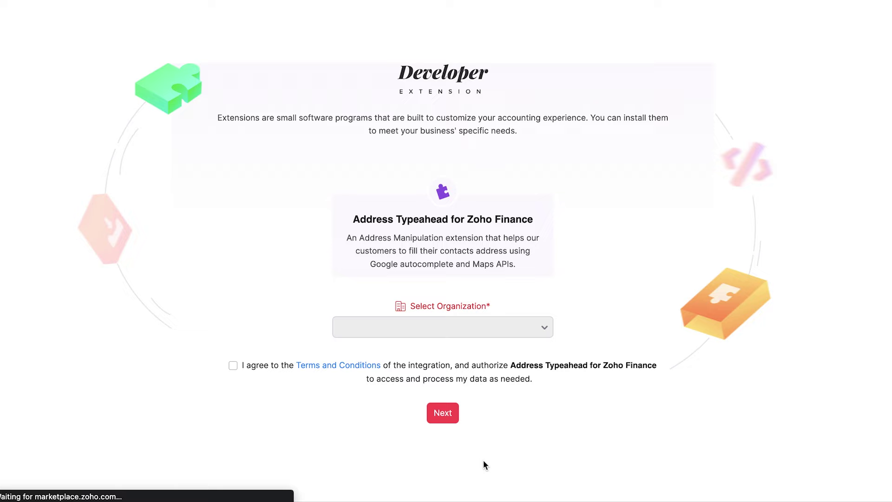
Step: Agree to the integration terms, connect the extension and accept its data access permissions
left_click(235, 368)
left_click(439, 415)
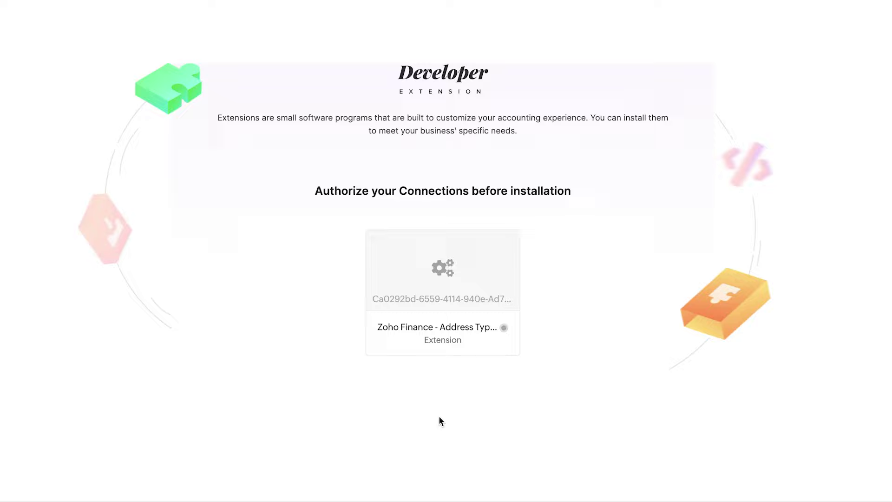
mouse_move(443, 292)
left_click(444, 274)
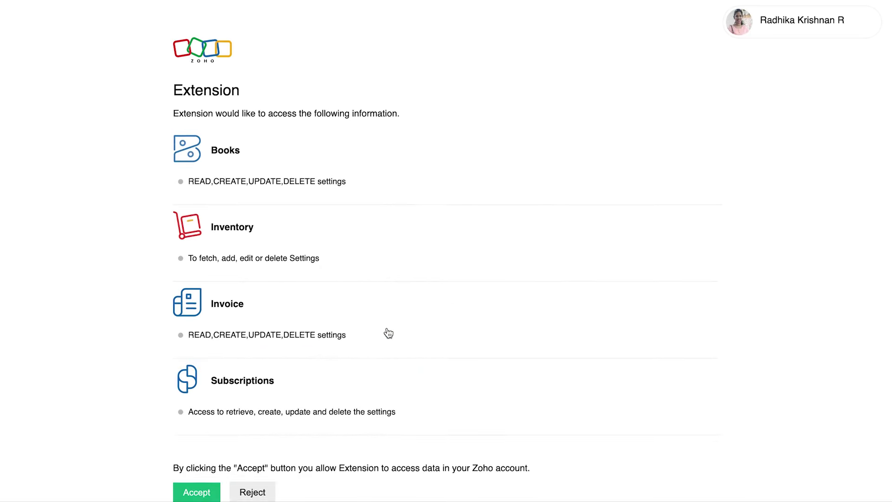
scroll(388, 333, "down", 2)
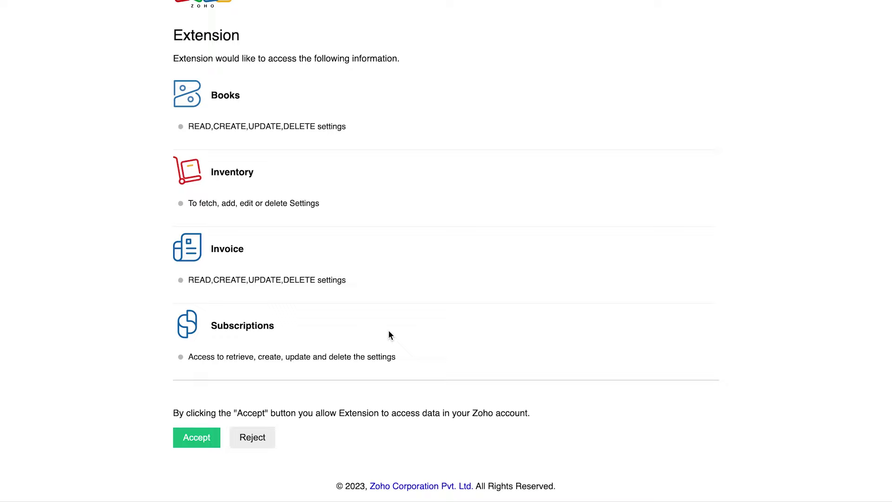
left_click(196, 437)
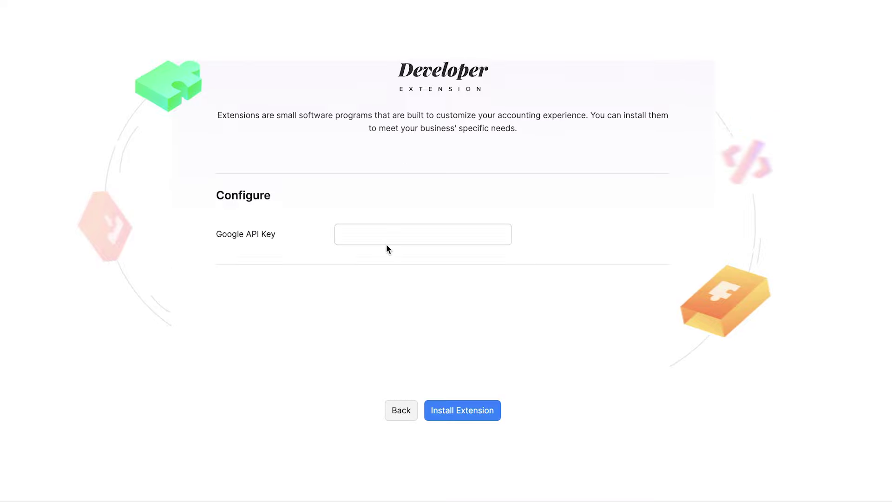
Step: Paste the Google API key into the extension's configuration field
left_click(363, 232)
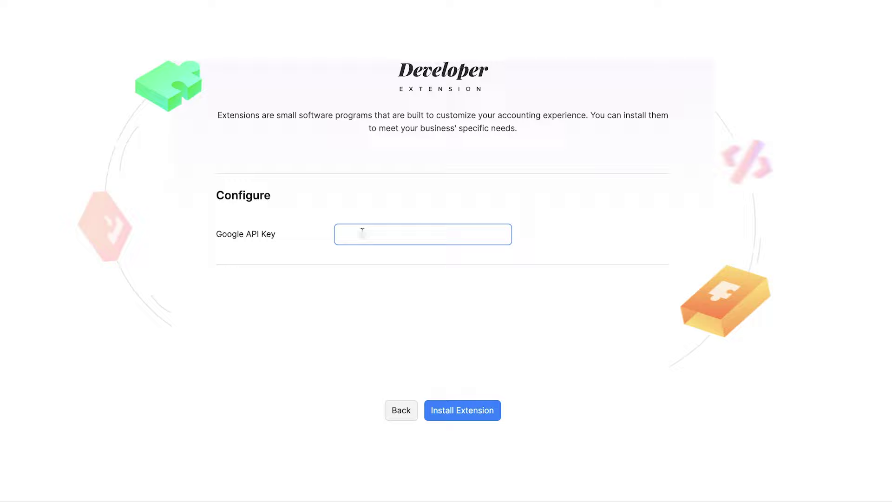
key("ctrl+v")
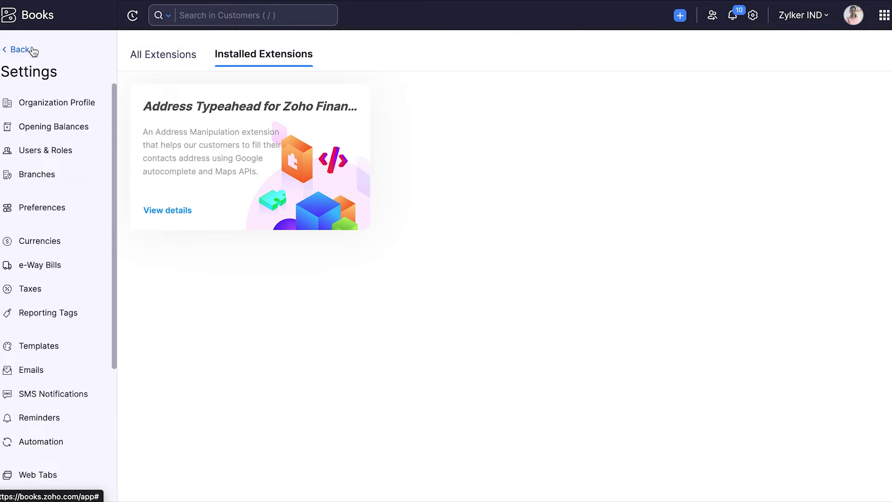
Step: Return to the app, edit the VK Tyres customer and show its Address details
left_click(21, 50)
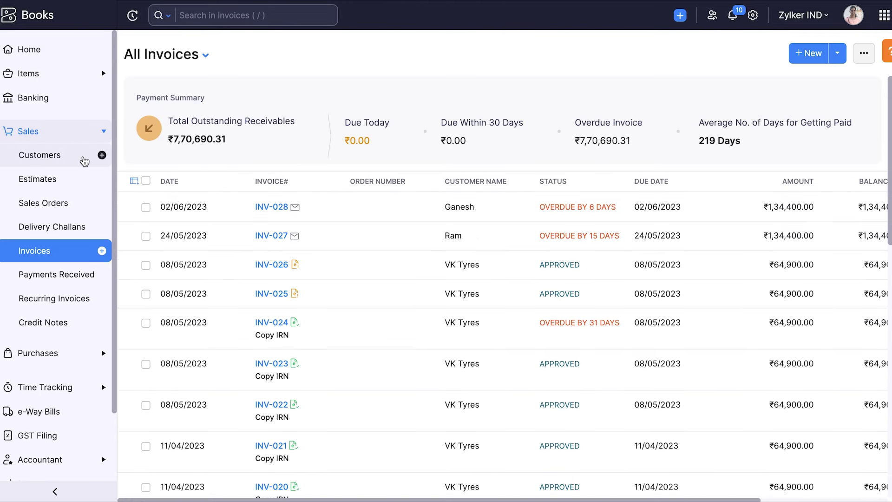
left_click(102, 157)
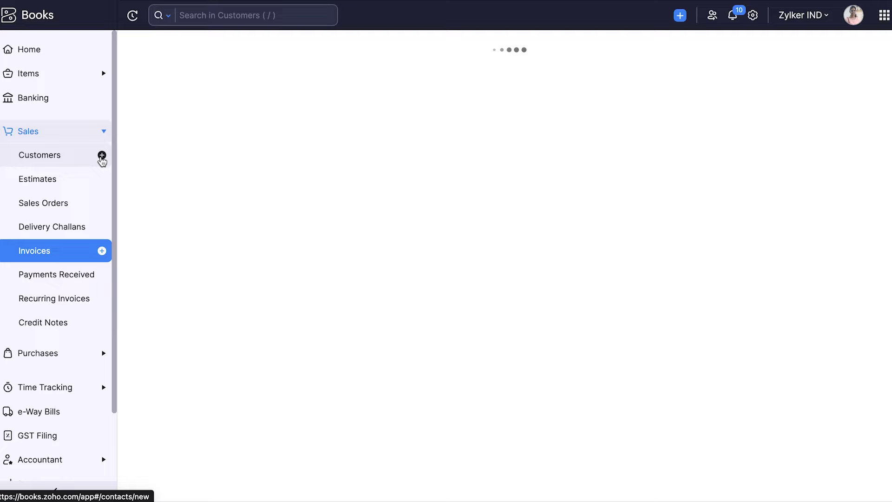
left_click(66, 162)
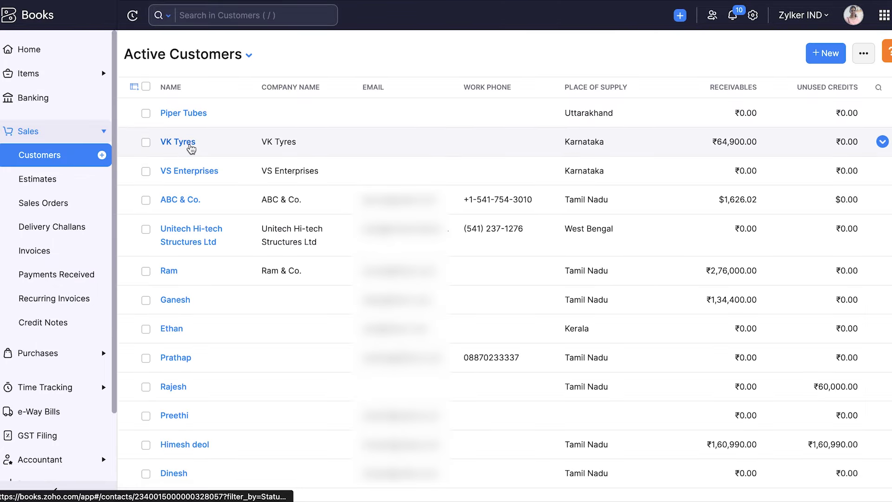
left_click(187, 142)
left_click(683, 55)
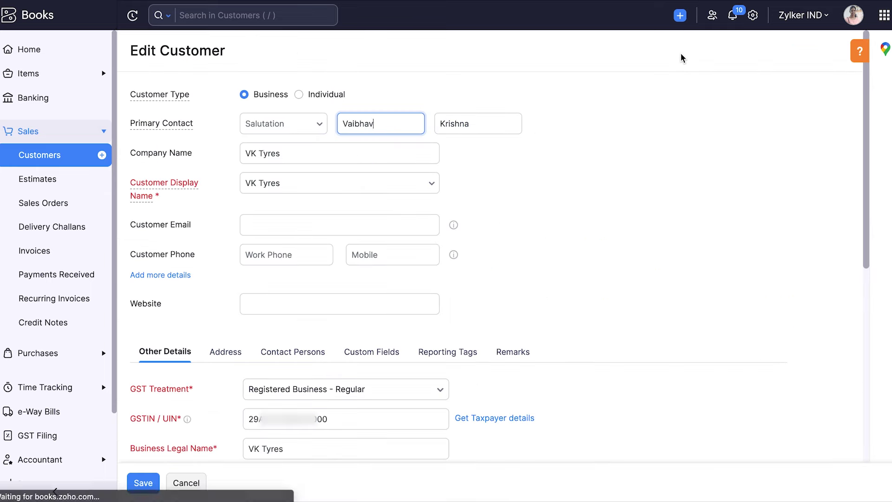
scroll(522, 281, "down", 3)
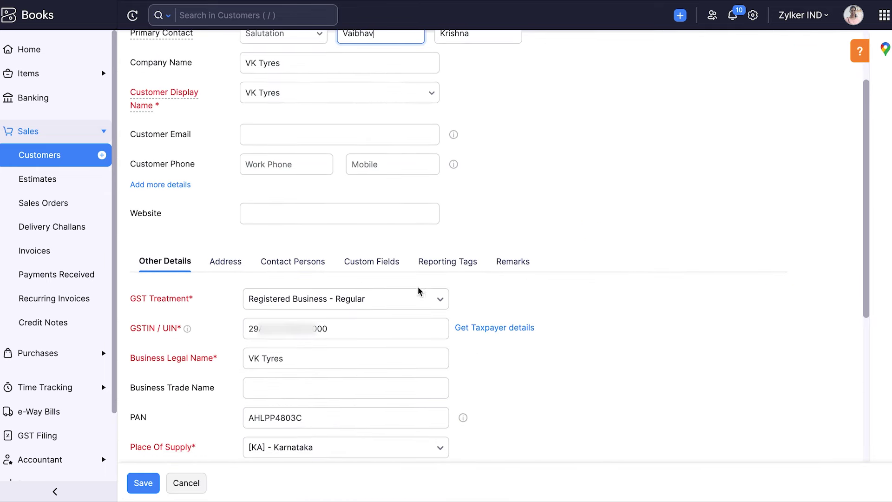
left_click(231, 268)
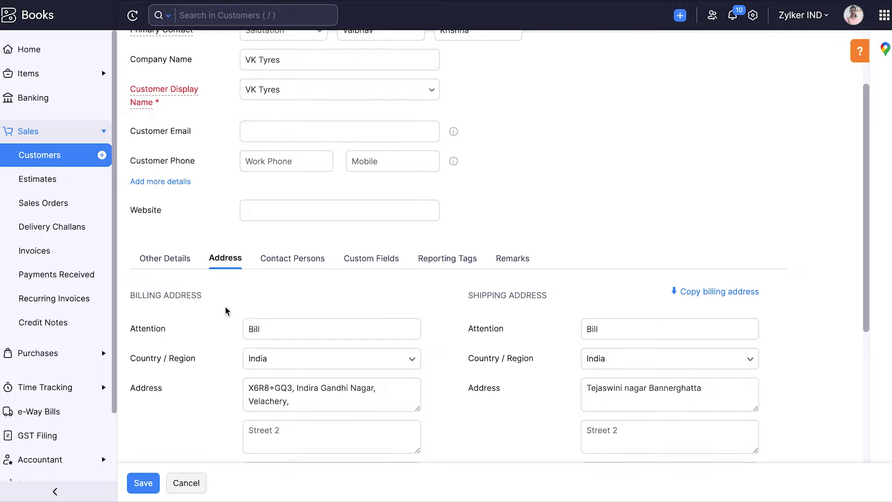
scroll(225, 311, "down", 1)
scroll(225, 311, "down", 2)
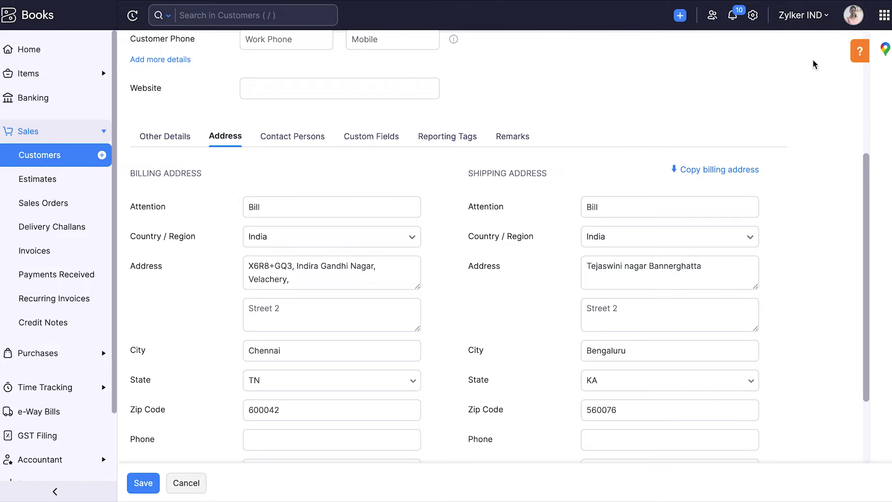
Step: In the map picker, locate Phoenix Market City and move the pin near Velachery Road
left_click(884, 51)
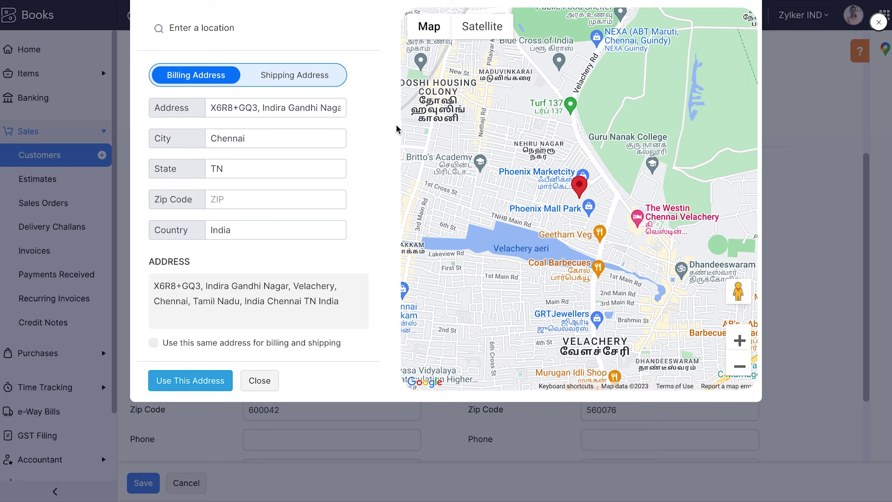
left_click(213, 35)
type("Phoenix market city vel")
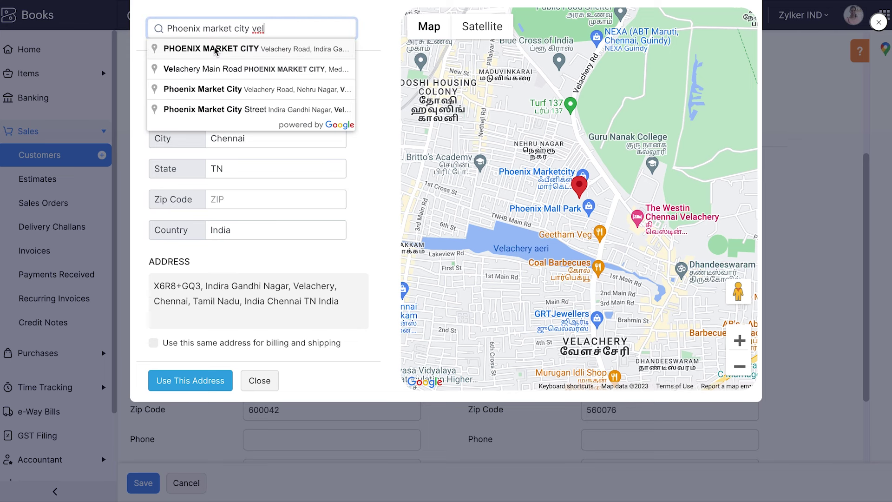
left_click(209, 47)
left_click(584, 187)
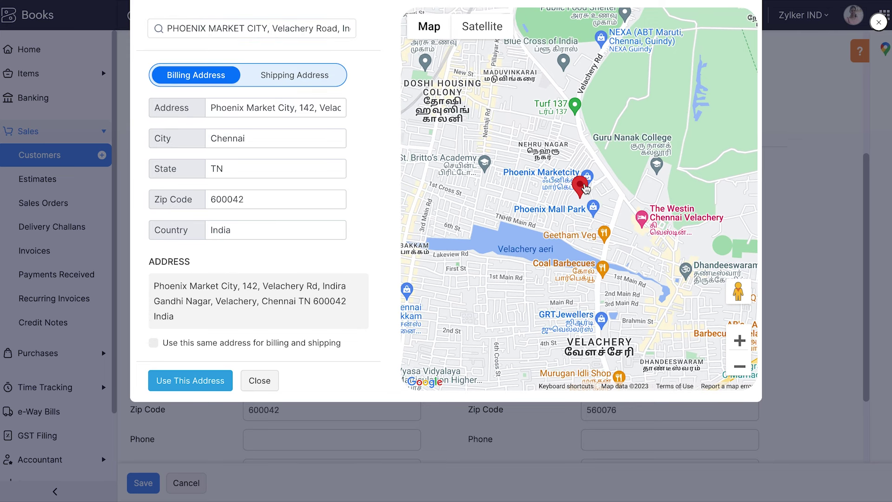
left_click_drag(585, 188, 610, 170)
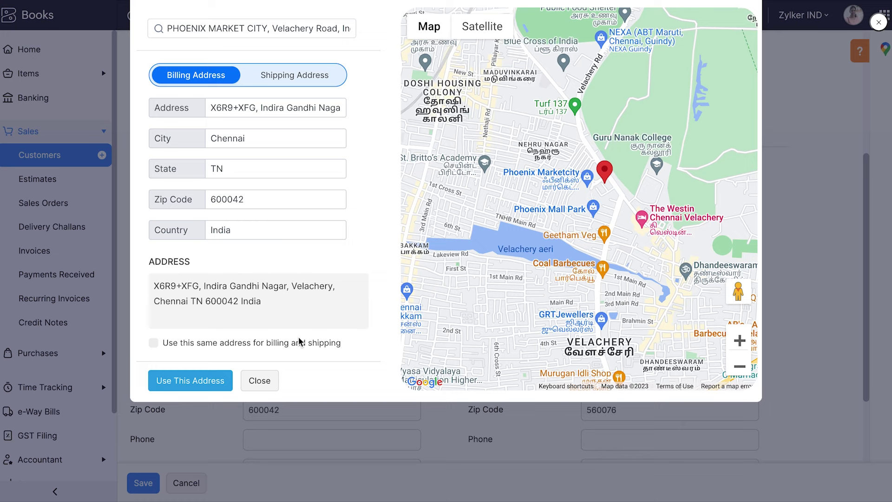
Step: Apply the picked address to both billing and shipping and save VK Tyres
left_click(154, 343)
left_click(179, 380)
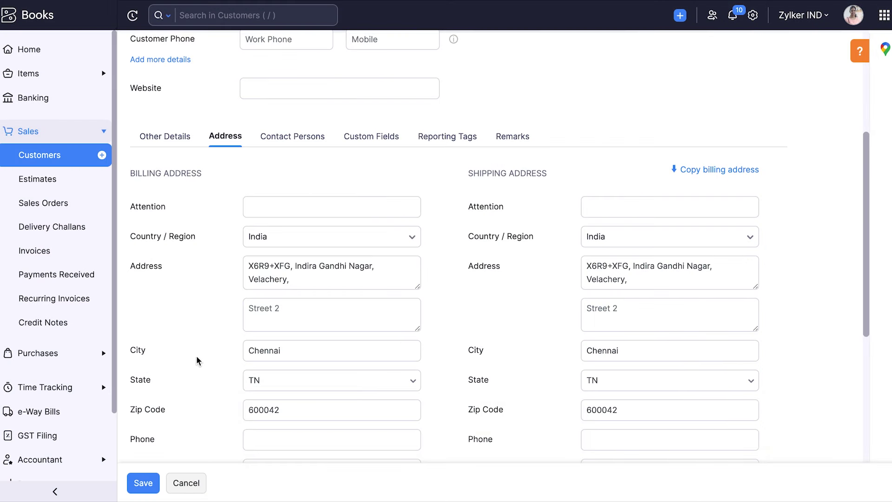
left_click(283, 276)
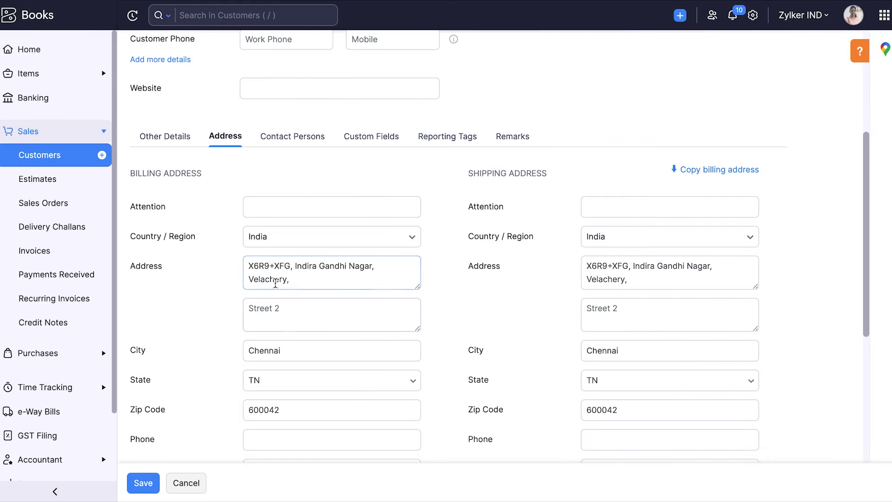
left_click(261, 309)
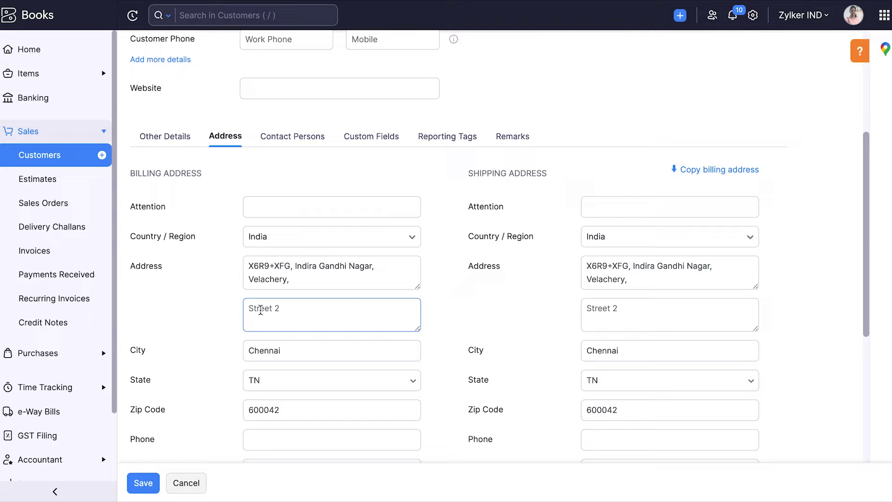
left_click(275, 355)
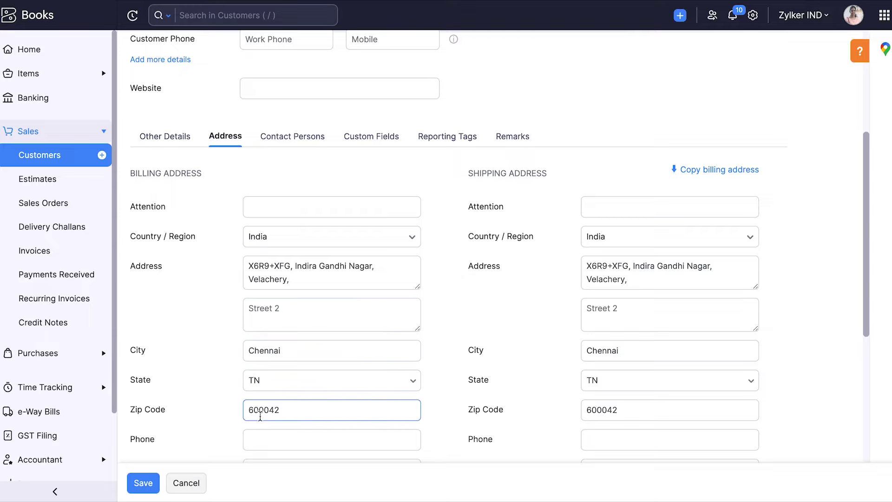
scroll(597, 413, "down", 1)
scroll(597, 413, "down", 2)
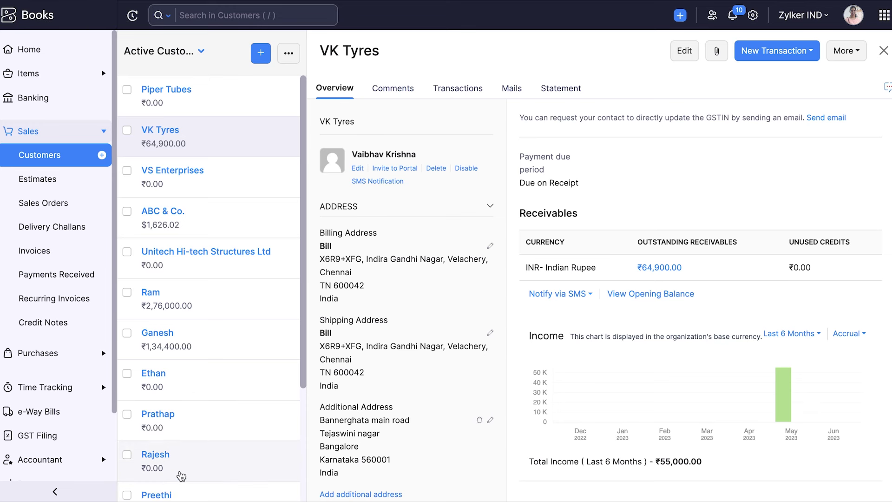
Step: From Settings > Marketplace > Installed Extensions, uninstall the Address Typeahead extension
left_click(751, 17)
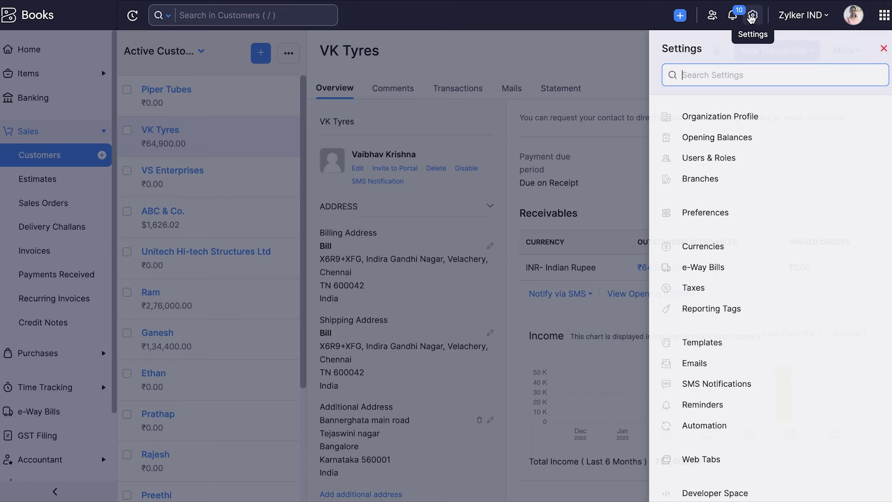
scroll(781, 358, "down", 1)
scroll(781, 357, "down", 3)
left_click(765, 403)
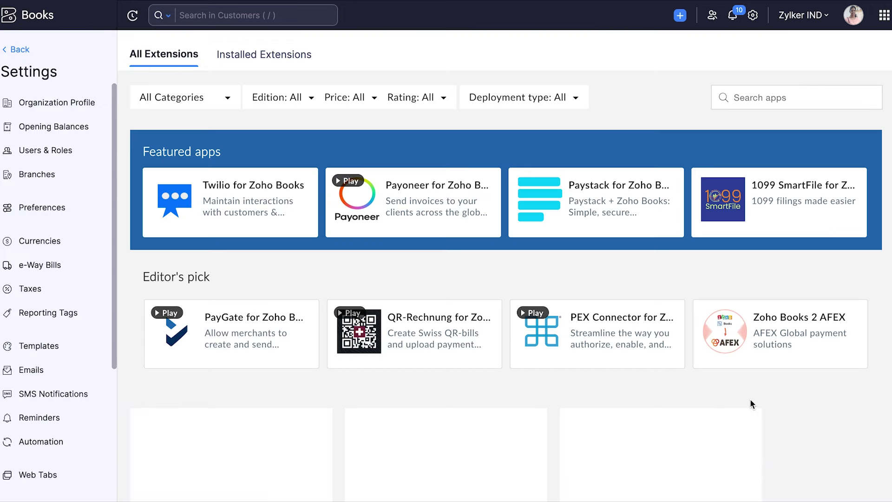
left_click(280, 55)
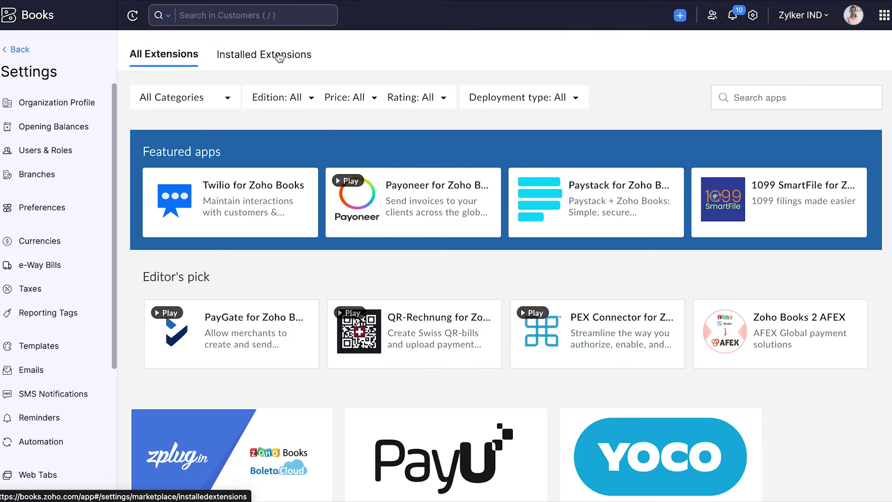
left_click(183, 209)
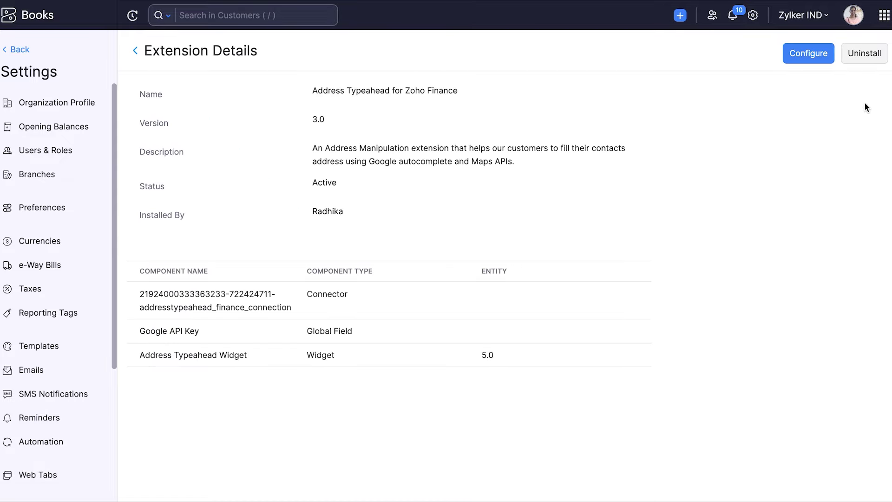
left_click(865, 55)
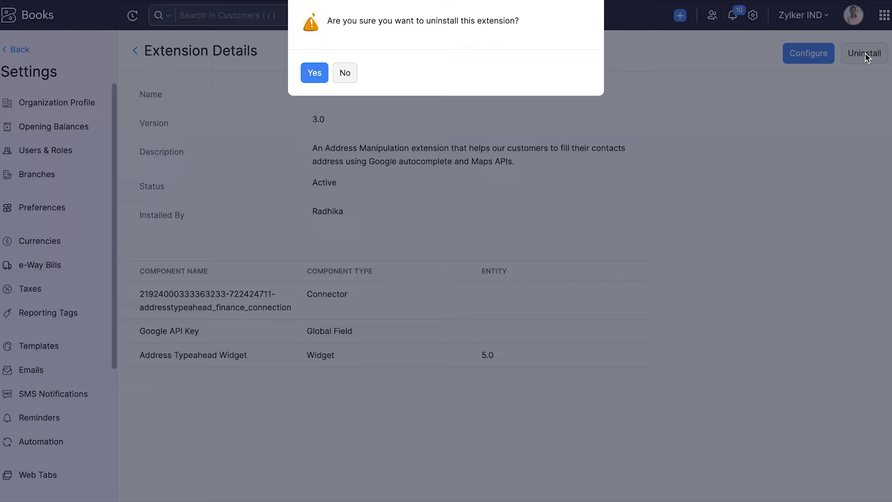
left_click(322, 73)
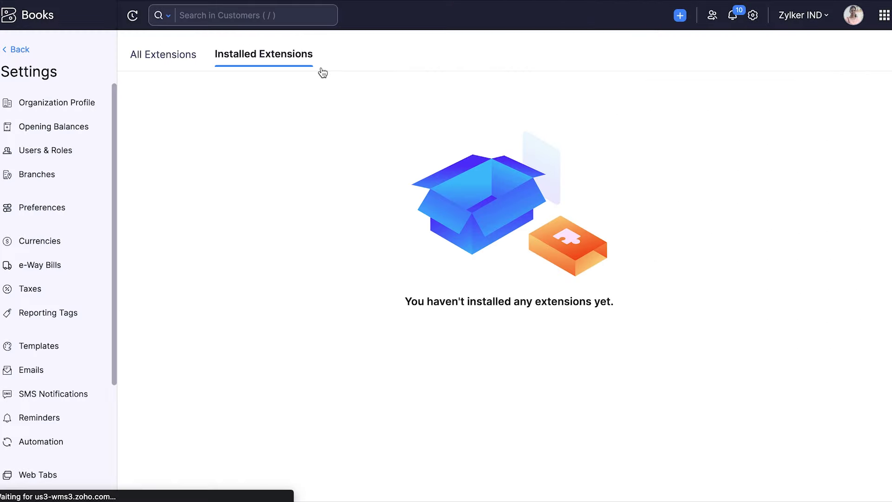